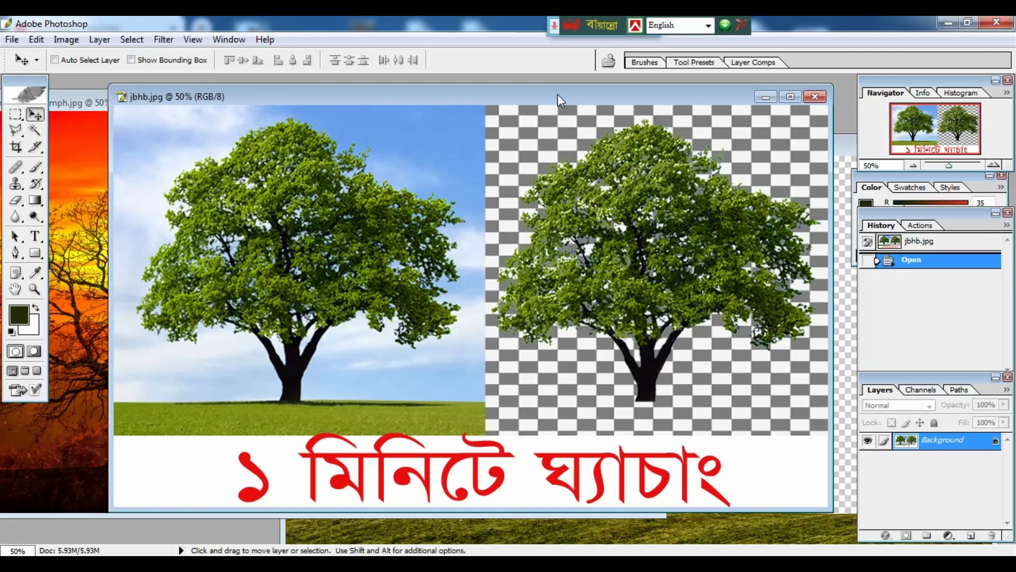
Switch from the two-tree demo to the bare-tree photo, reverted to Open and maximized
{"action": "double_click", "coordinate": [558, 94]}
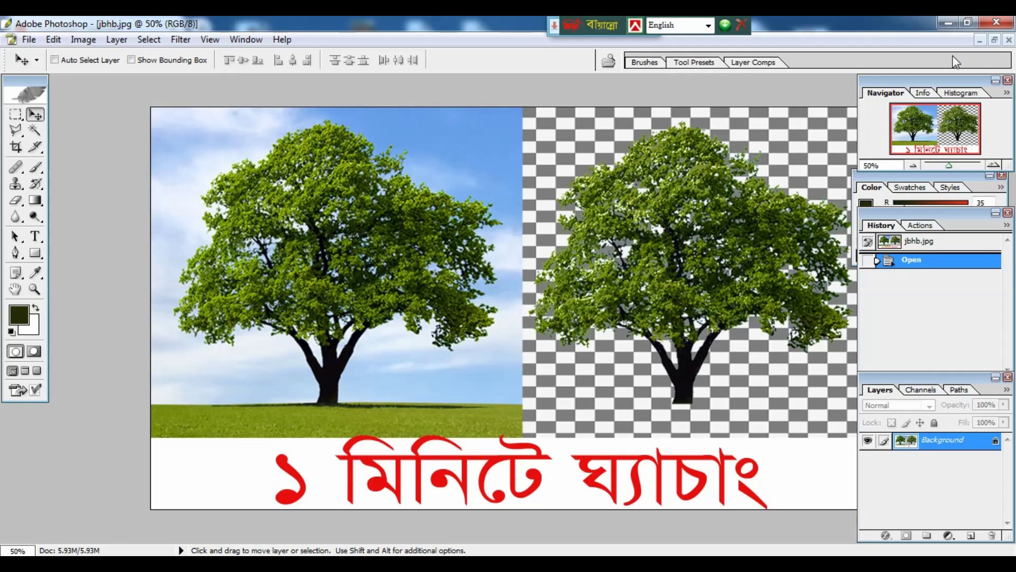
{"action": "left_click", "coordinate": [995, 41]}
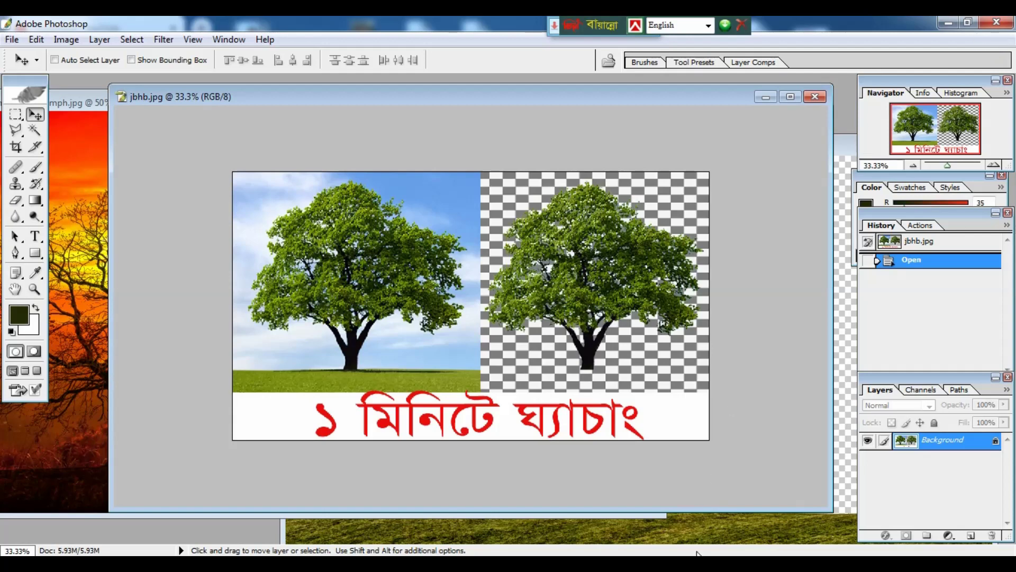
{"action": "left_click", "coordinate": [691, 522]}
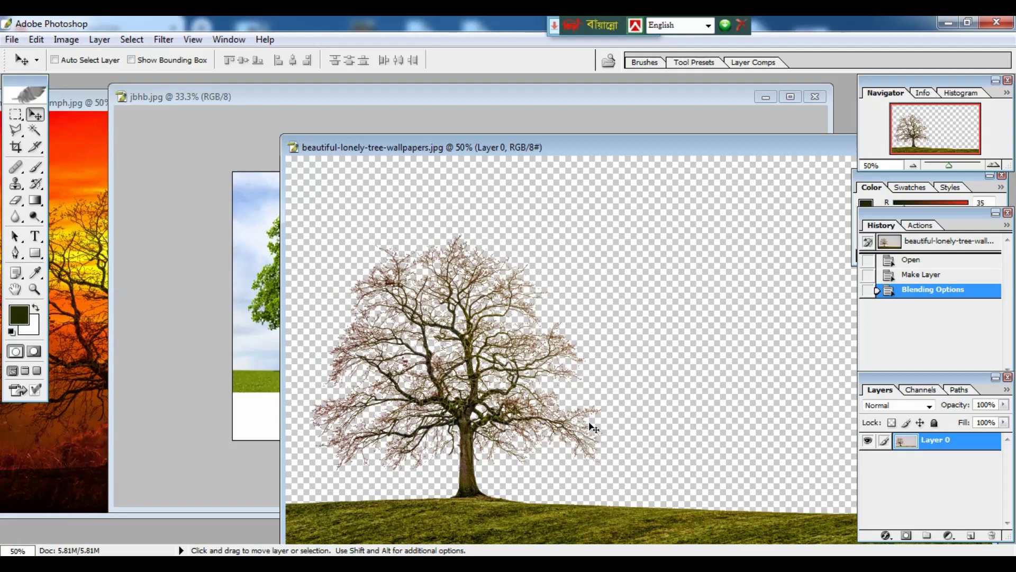
{"action": "key", "text": "ctrl+alt+z"}
{"action": "key", "text": "ctrl+alt+z"}
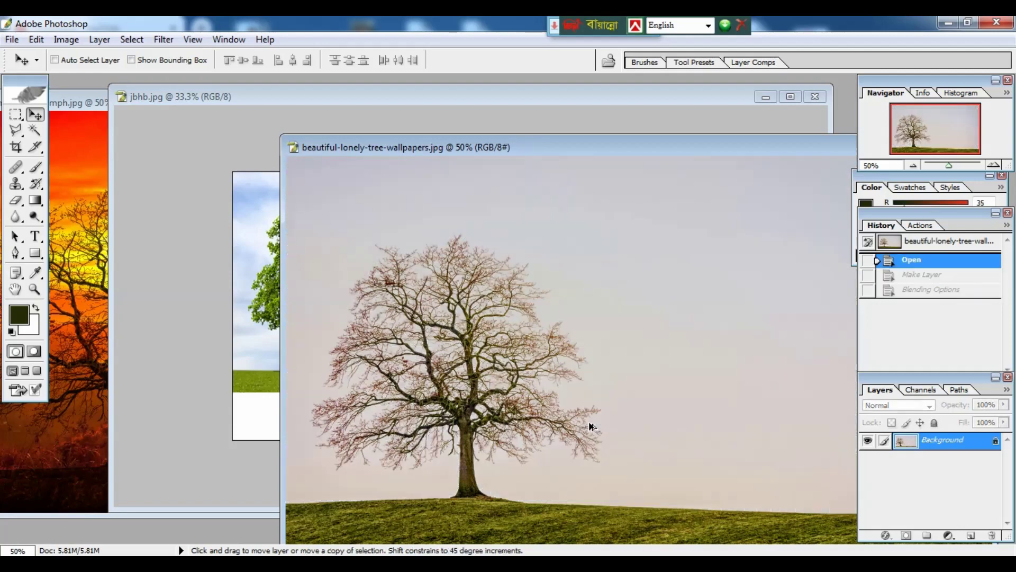
{"action": "double_click", "coordinate": [617, 149]}
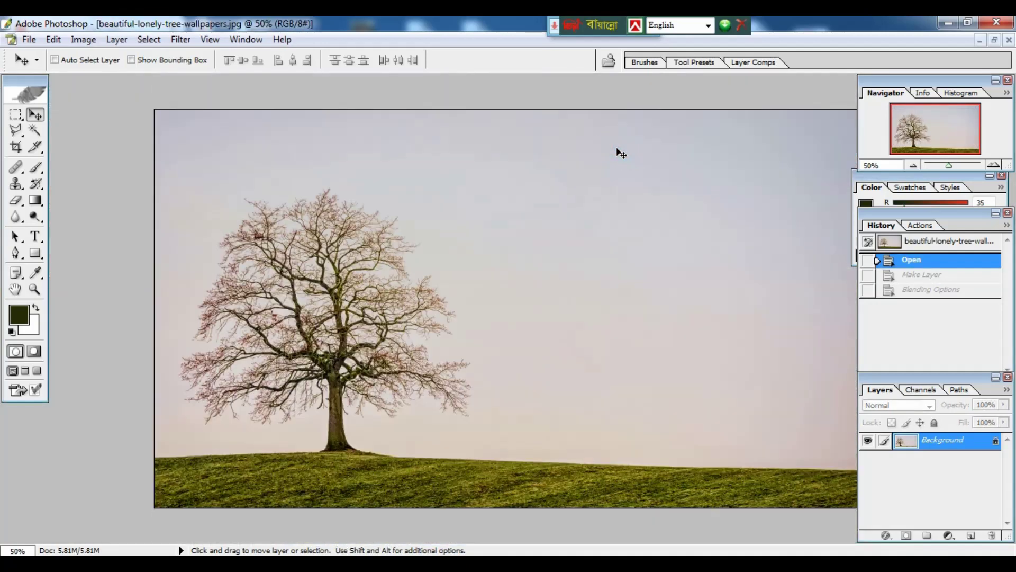
{"action": "key", "text": "ctrl+plus"}
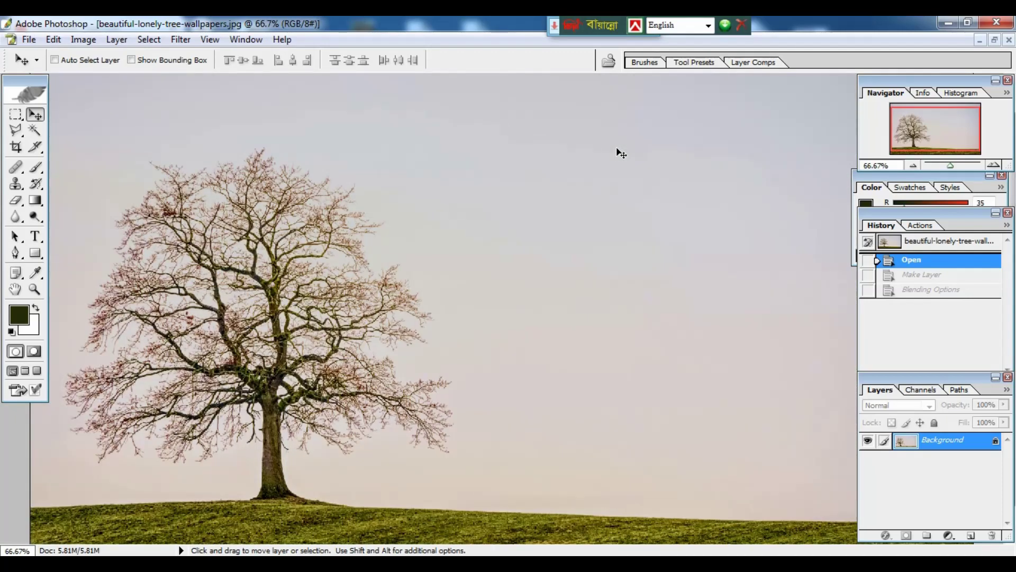
Magic Wand the pale sky in two clicks, delete it to white, and deselect
{"action": "left_click", "coordinate": [36, 131]}
{"action": "key", "text": "ctrl+minus"}
{"action": "left_click", "coordinate": [516, 380]}
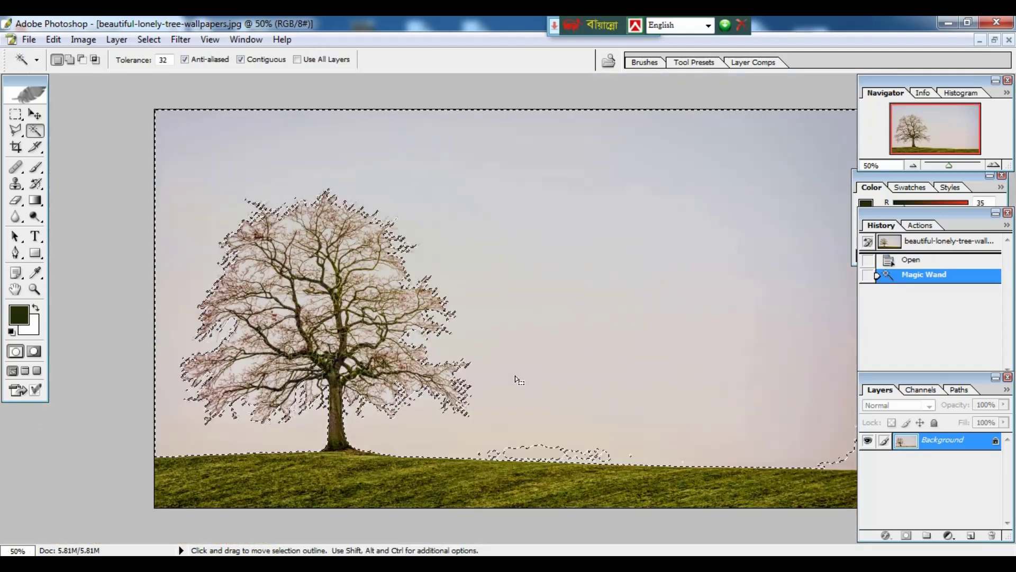
{"action": "left_click", "coordinate": [548, 417], "text": "shift"}
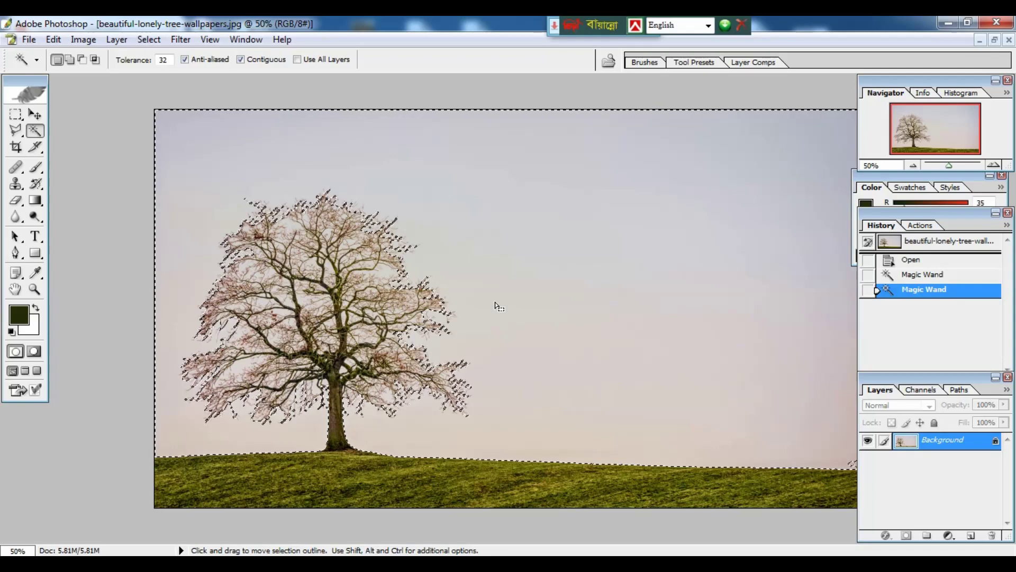
{"action": "key", "text": "Delete"}
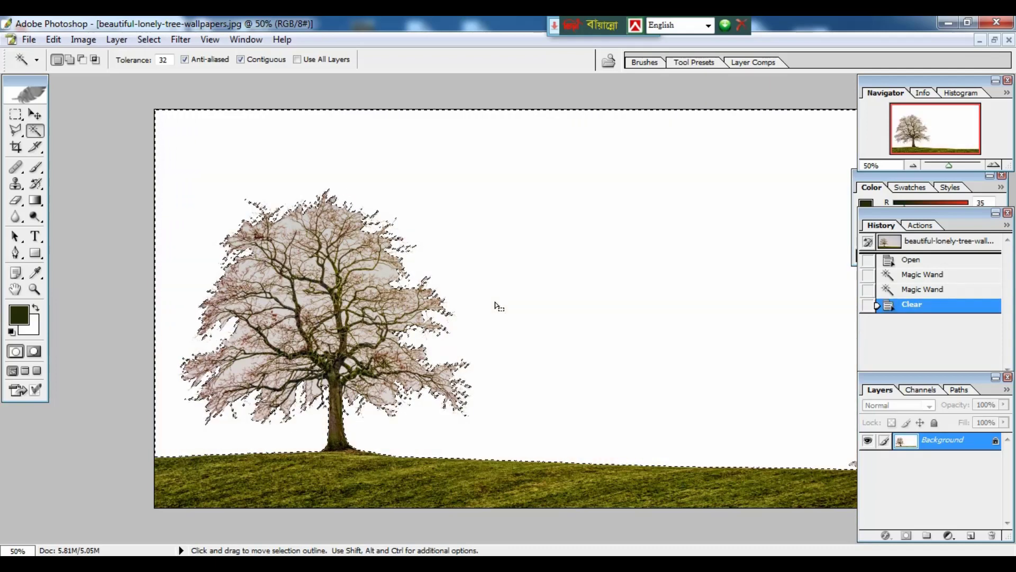
{"action": "key", "text": "ctrl+d"}
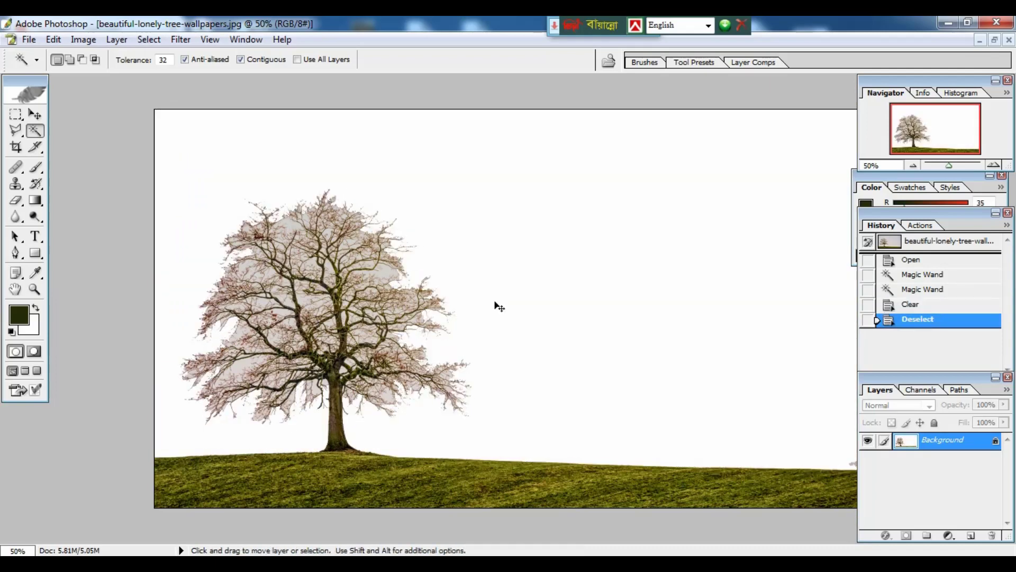
Inspect the treetop at 100%, then undo the sky deletion and deselect
{"action": "key", "text": "ctrl+plus"}
{"action": "left_click_drag", "start_coordinate": [175, 247], "coordinate": [350, 281]}
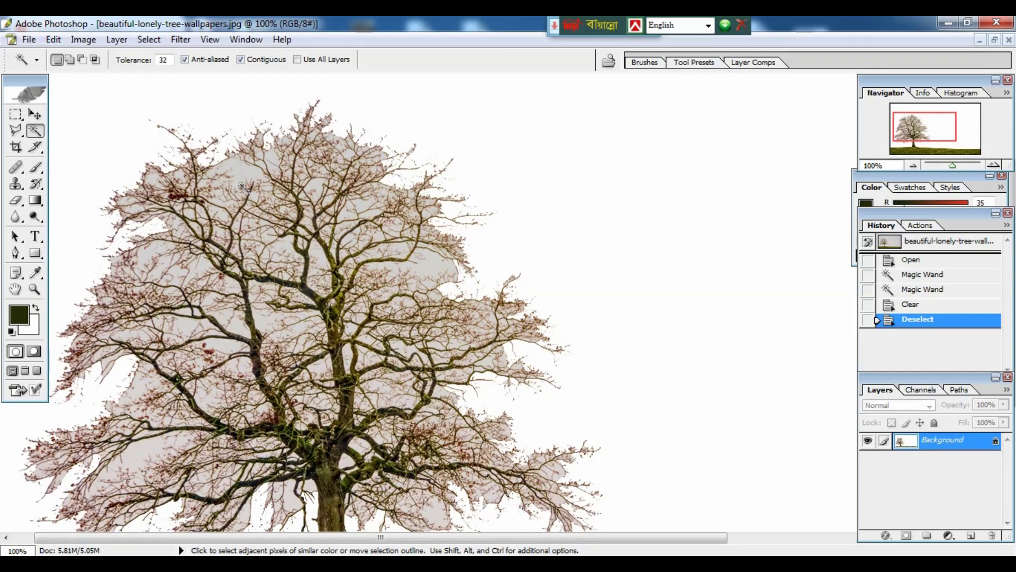
{"action": "key", "text": "ctrl+minus"}
{"action": "key", "text": "ctrl+minus"}
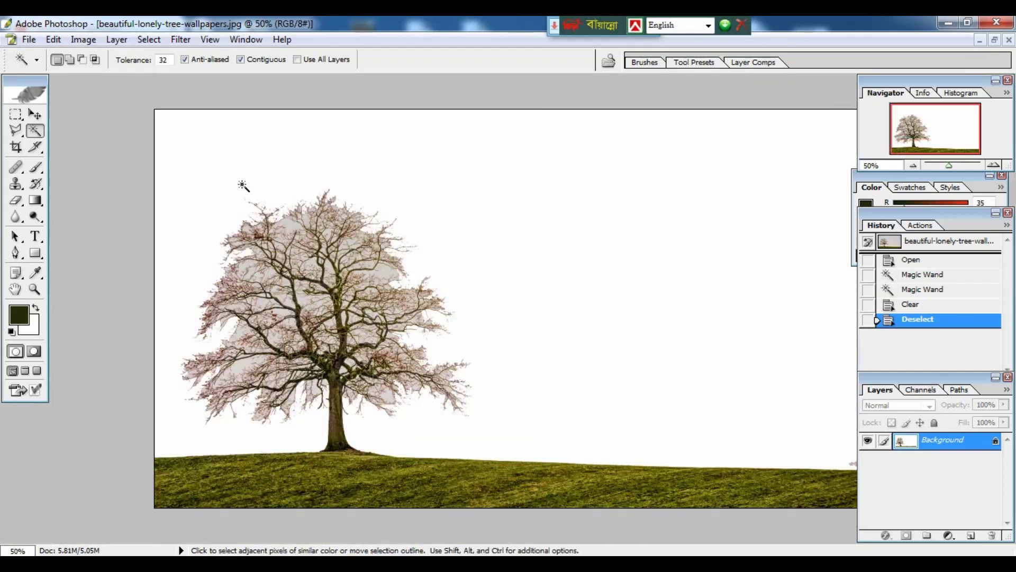
{"action": "key", "text": "ctrl+alt+z"}
{"action": "key", "text": "ctrl+alt+z"}
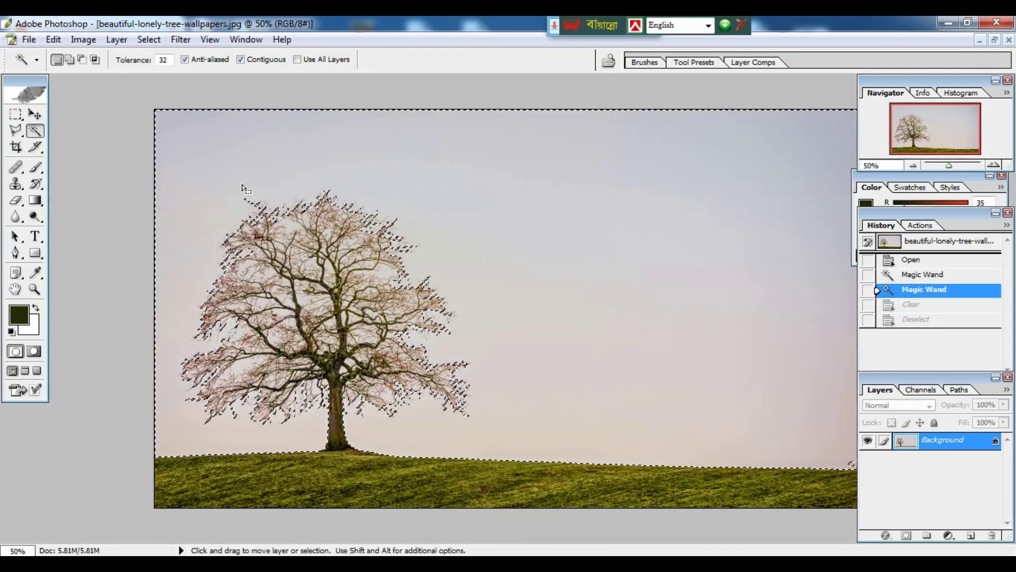
{"action": "key", "text": "ctrl+d"}
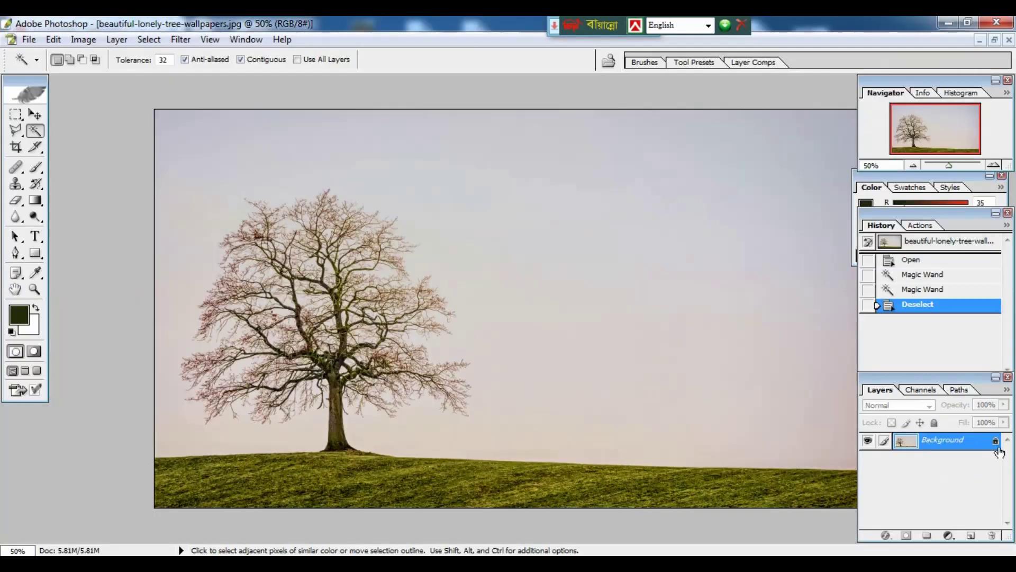
Convert the Background into Layer 0 and open its Blending Options
{"action": "double_click", "coordinate": [985, 447]}
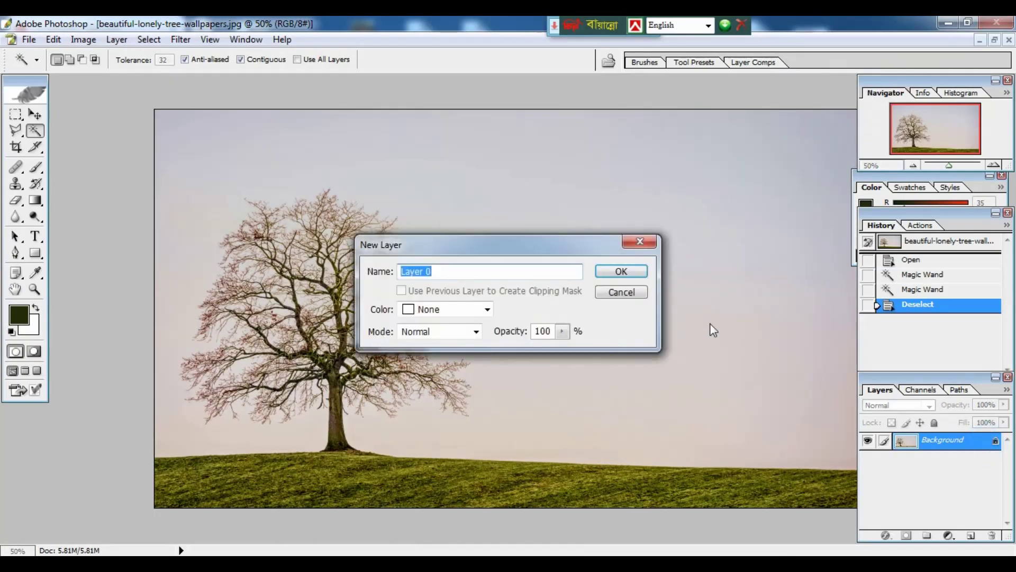
{"action": "left_click", "coordinate": [621, 272]}
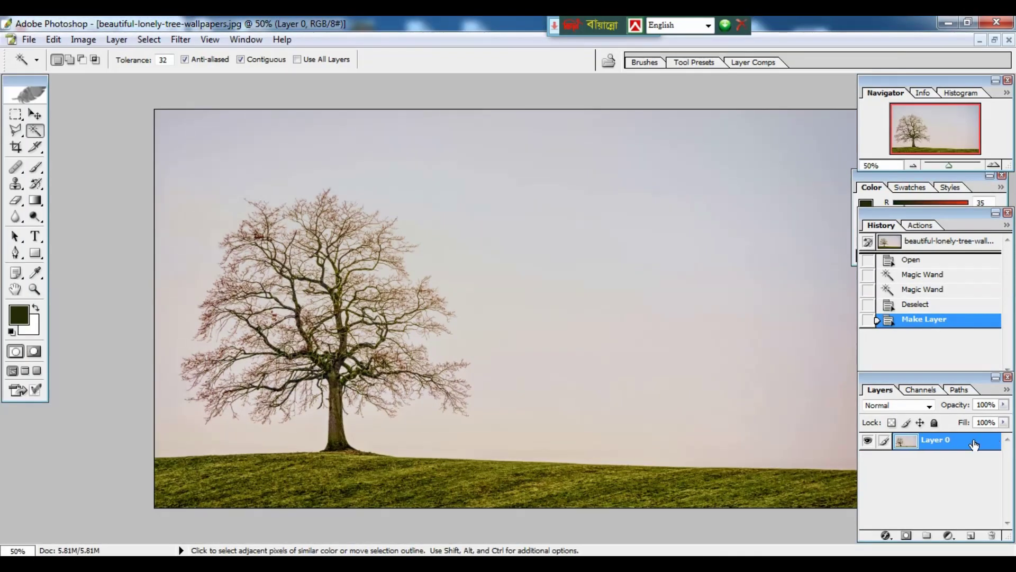
{"action": "right_click", "coordinate": [973, 443]}
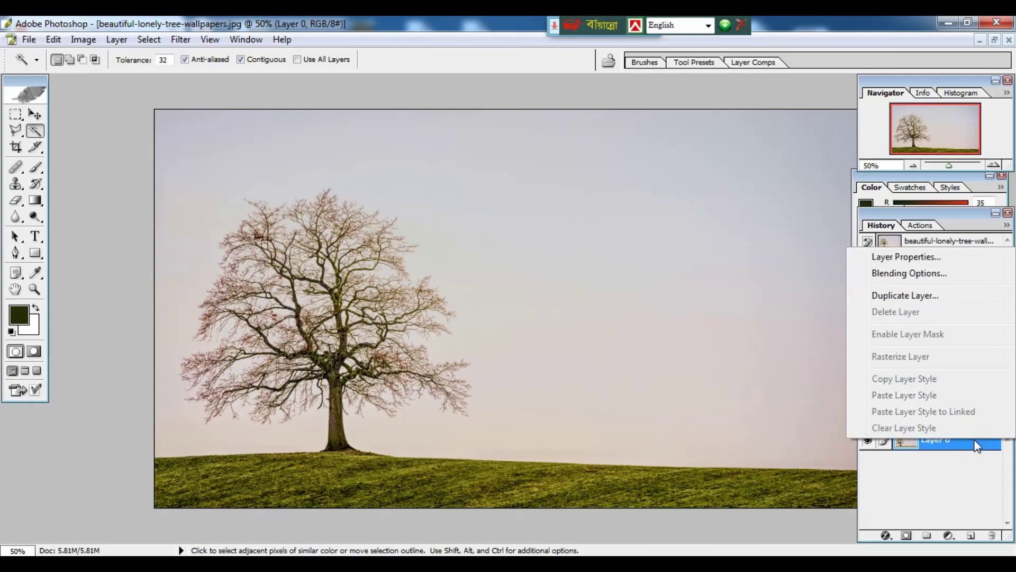
{"action": "left_click", "coordinate": [893, 275]}
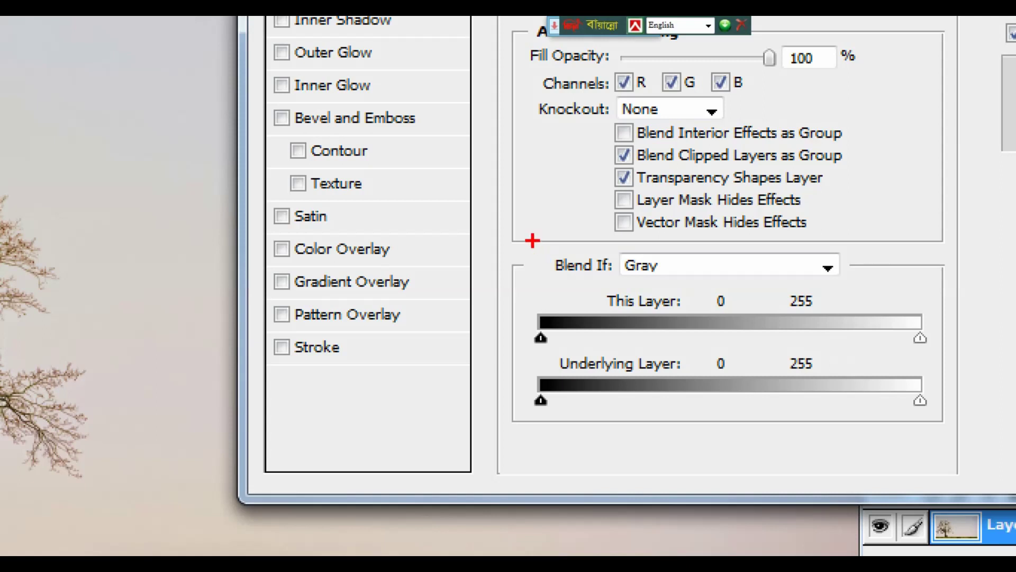
Lower the Gray This Layer Blend If white slider to about 179 and confirm
{"action": "left_click_drag", "start_coordinate": [532, 241], "coordinate": [720, 271]}
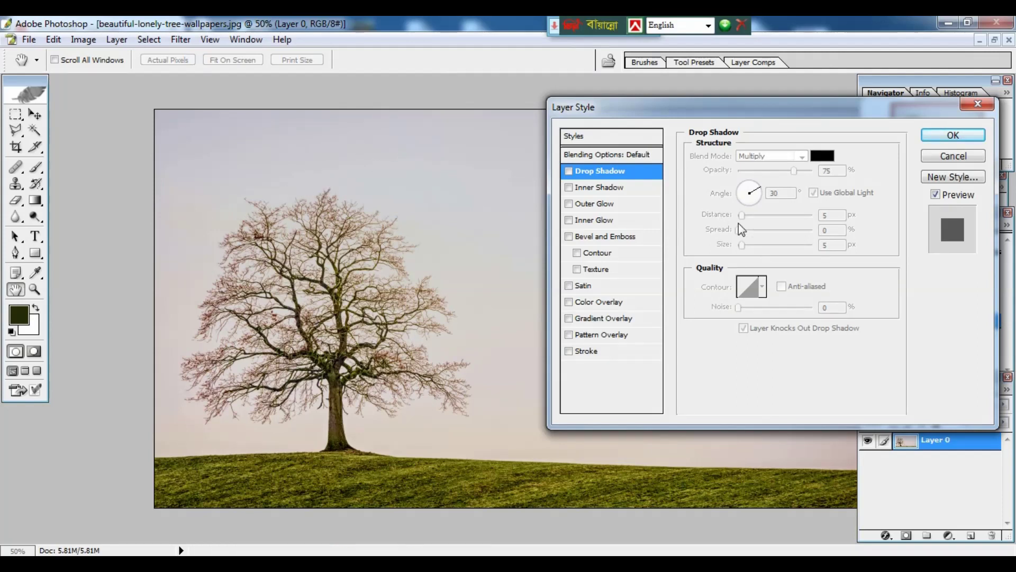
{"action": "left_click", "coordinate": [612, 155]}
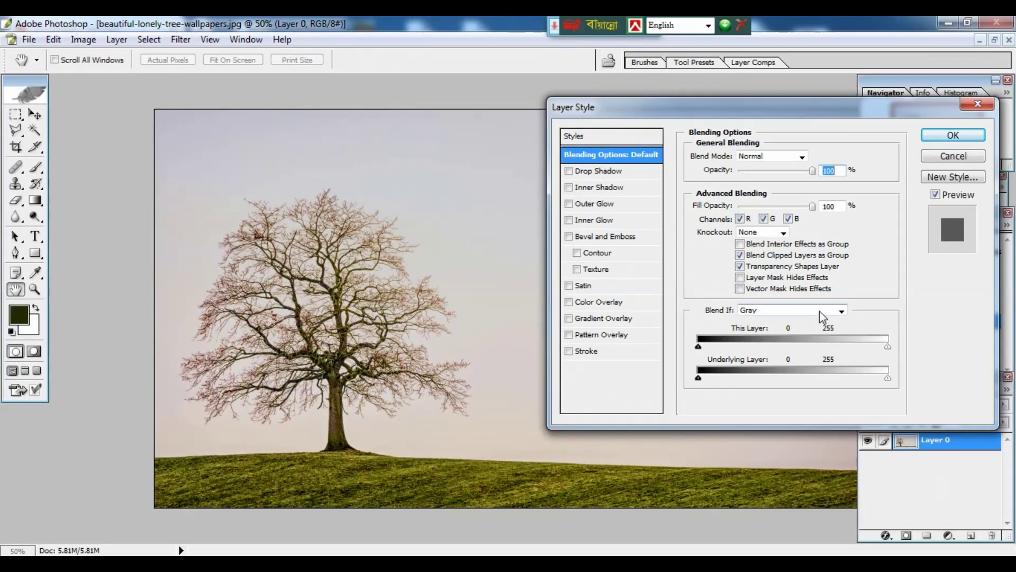
{"action": "left_click", "coordinate": [820, 311]}
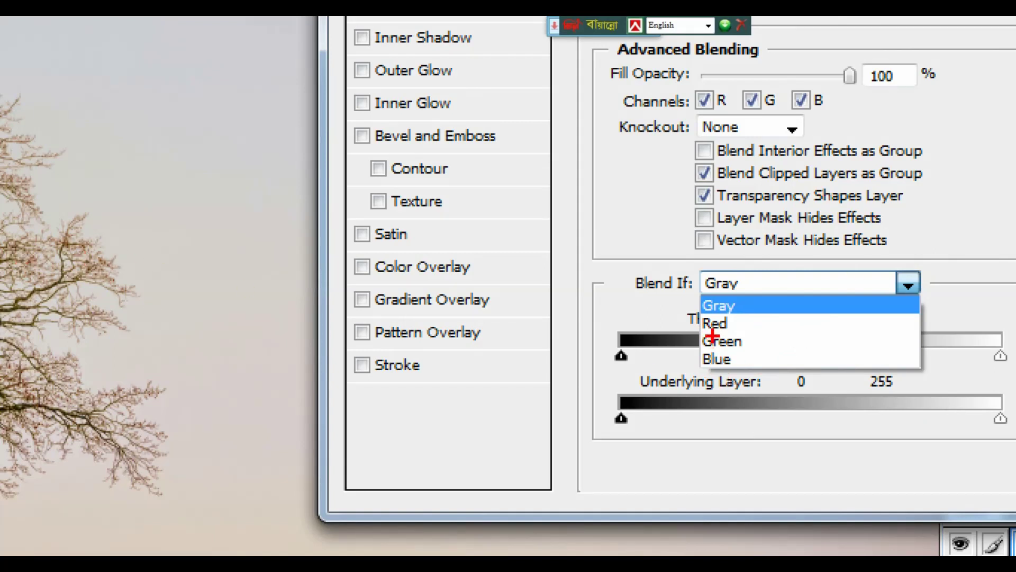
{"action": "left_click", "coordinate": [826, 309]}
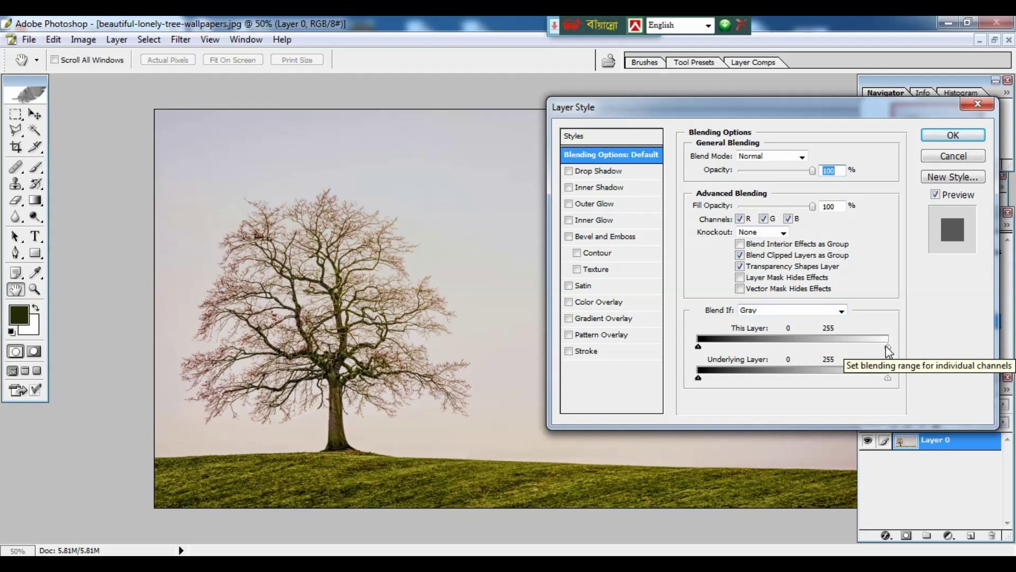
{"action": "left_click_drag", "start_coordinate": [888, 347], "coordinate": [832, 346]}
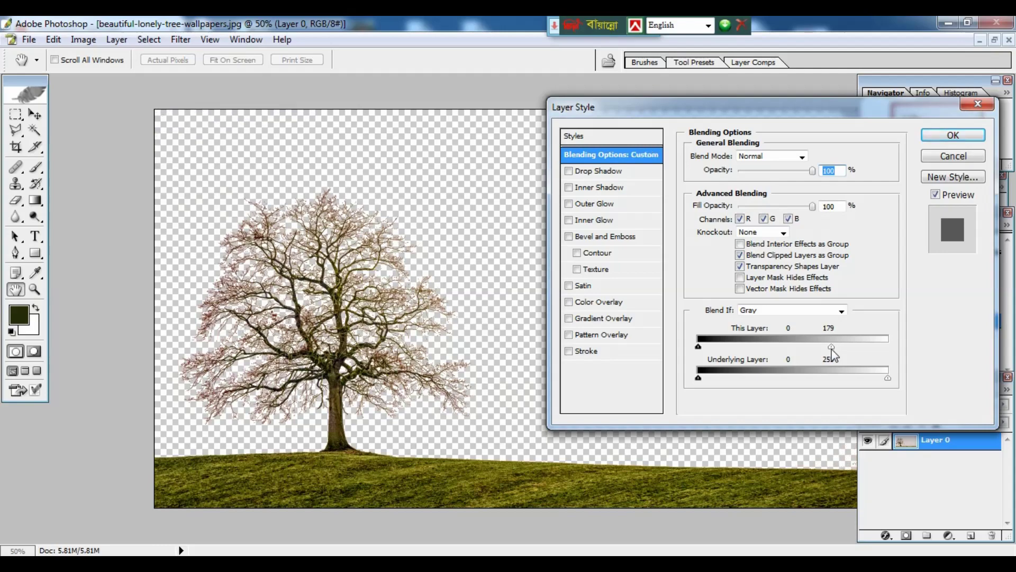
{"action": "left_click", "coordinate": [953, 135]}
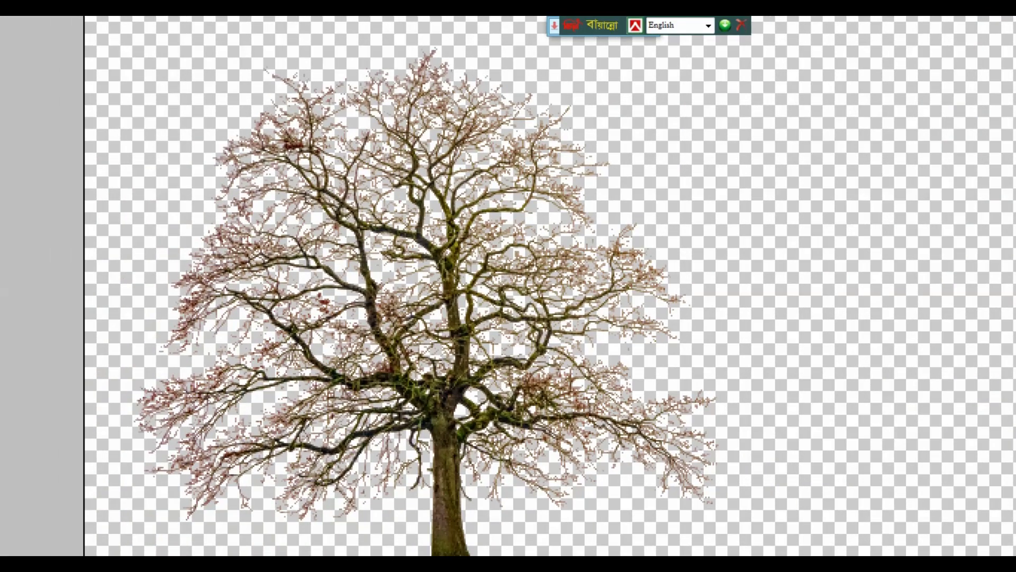
Click in the workspace and reposition the sunset mountain image's window
{"action": "left_click", "coordinate": [224, 327]}
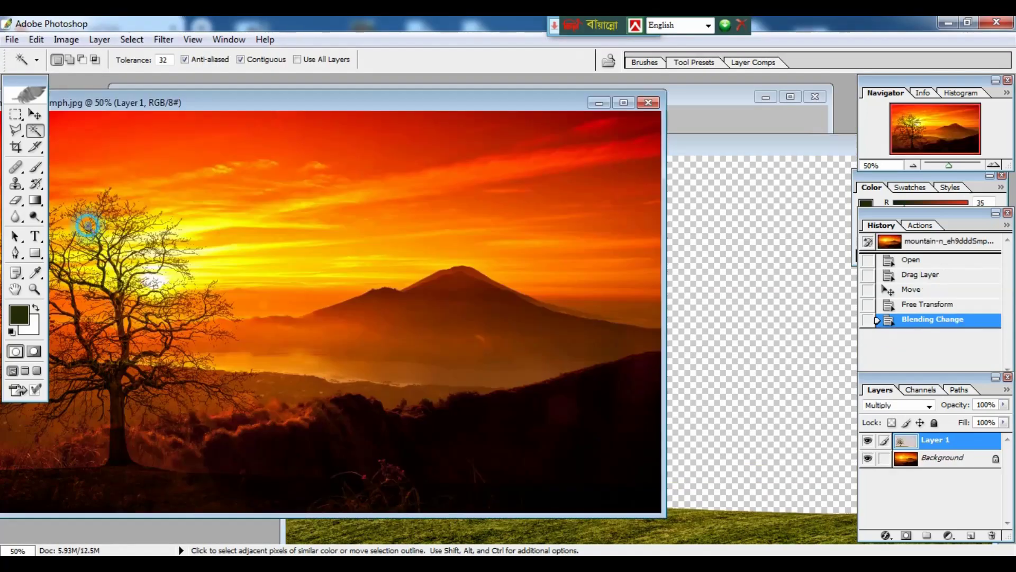
{"action": "left_click_drag", "start_coordinate": [270, 105], "coordinate": [427, 94]}
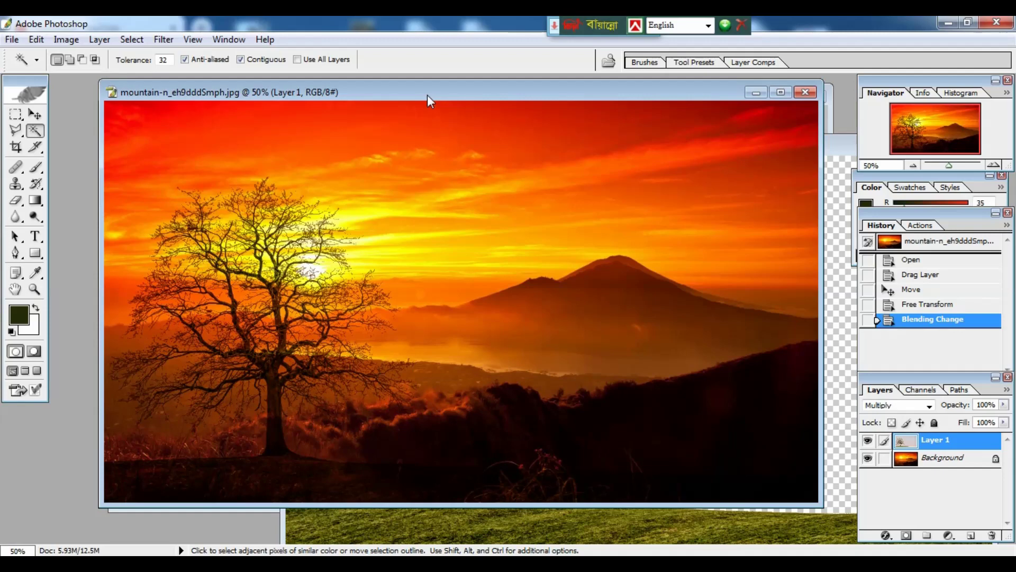
Undo the sunset photo back to Open, move it aside, and bring the tree document forward
{"action": "key", "text": "ctrl+alt+z"}
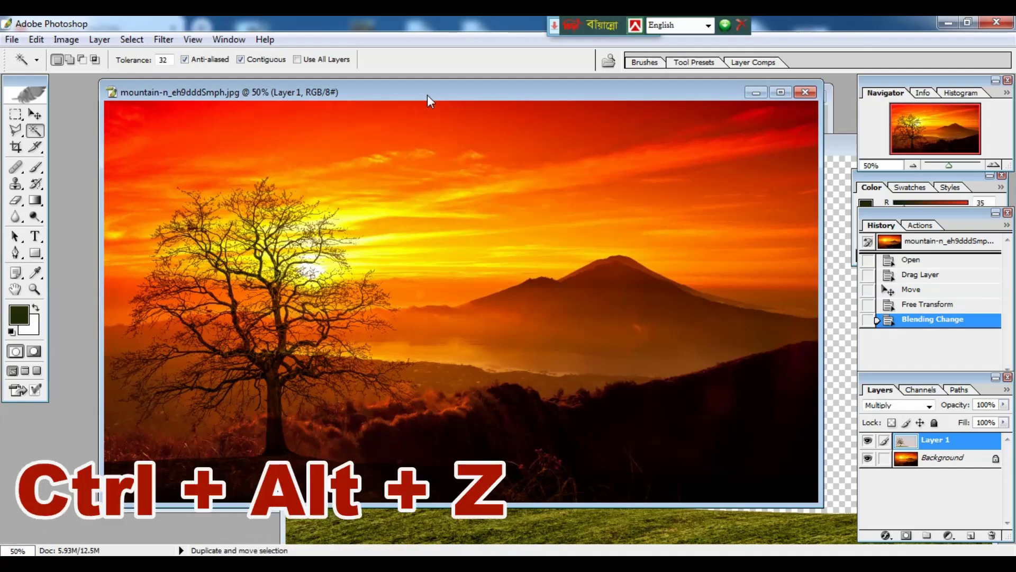
{"action": "key", "text": "ctrl+alt+z"}
{"action": "key", "text": "ctrl+alt+z"}
{"action": "key", "text": "ctrl+alt+z"}
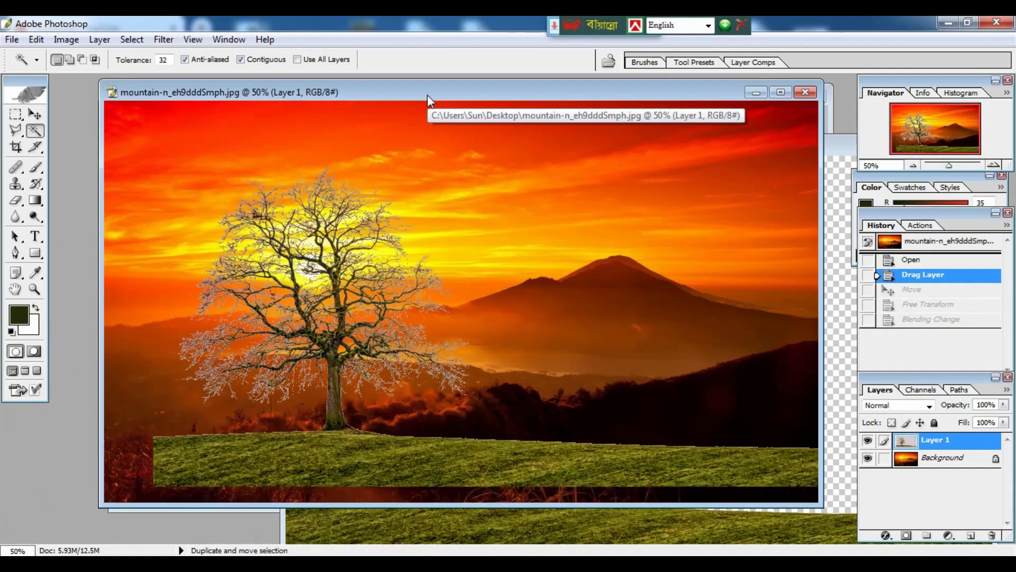
{"action": "key", "text": "ctrl+alt+z"}
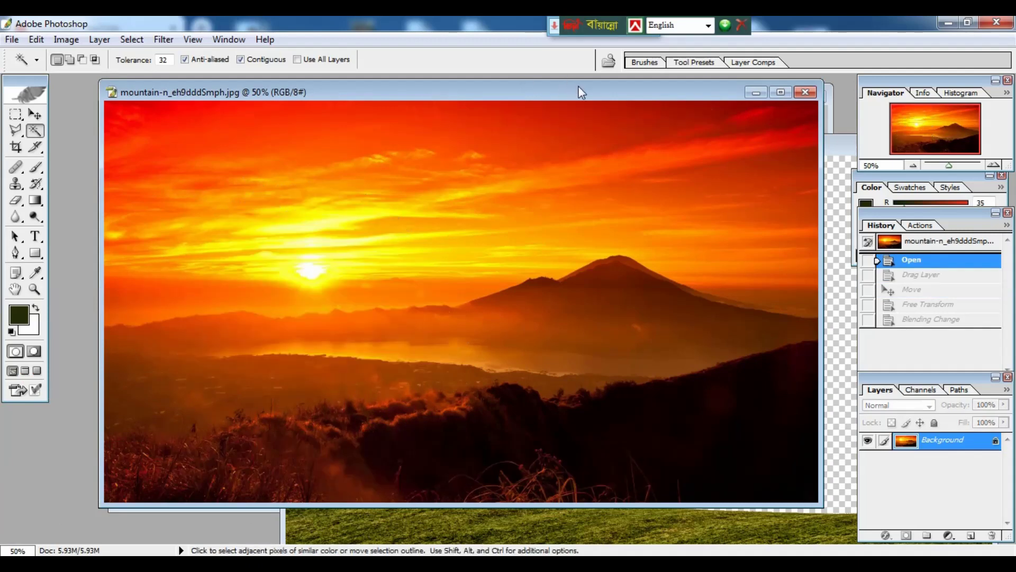
{"action": "left_click_drag", "start_coordinate": [576, 86], "coordinate": [448, 77]}
{"action": "left_click", "coordinate": [732, 361]}
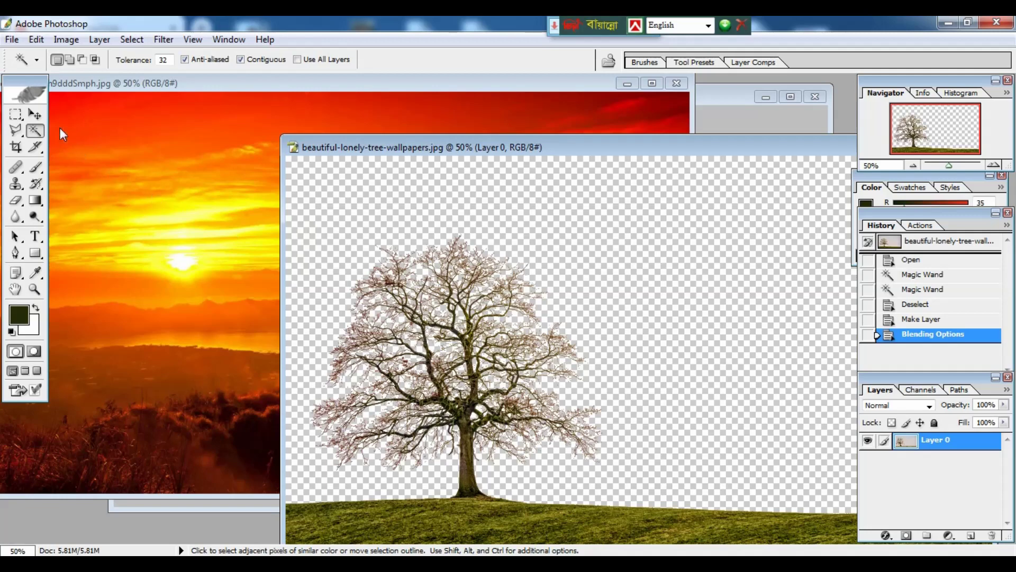
Copy the tree layer into the maximized sunset photo as Layer 1, shifted left
{"action": "left_click", "coordinate": [35, 115]}
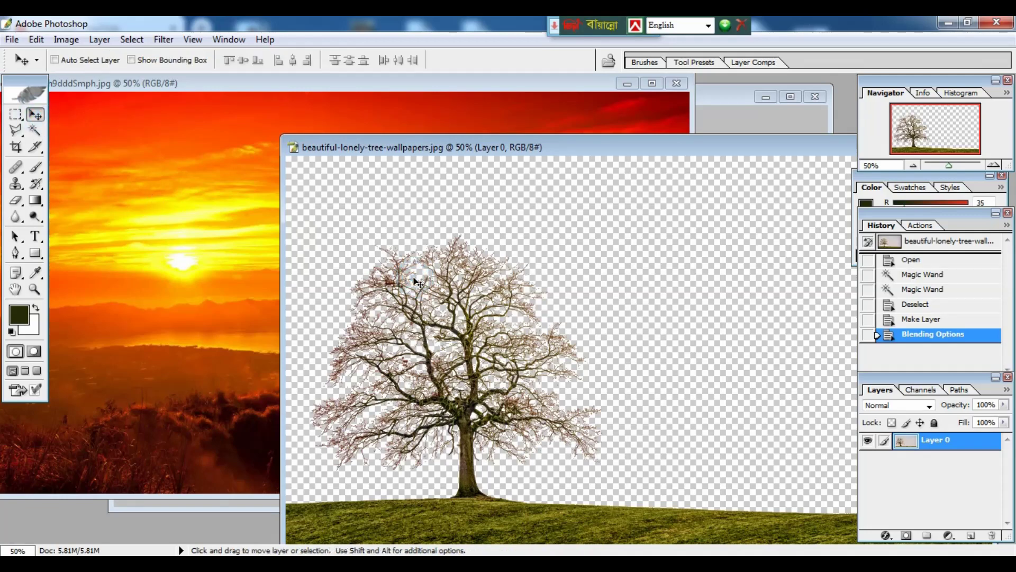
{"action": "left_click_drag", "start_coordinate": [417, 283], "coordinate": [205, 225]}
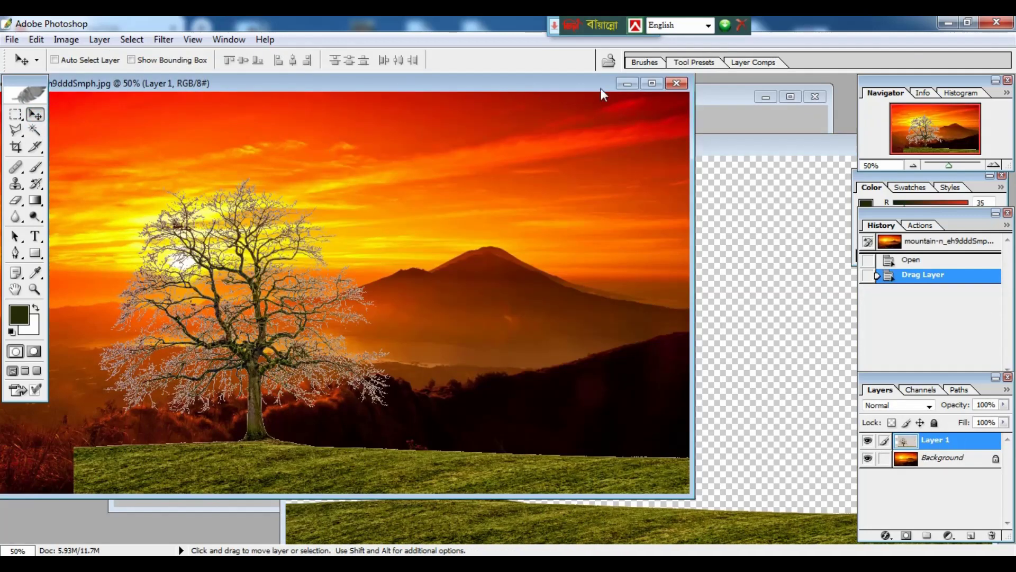
{"action": "left_click", "coordinate": [653, 83]}
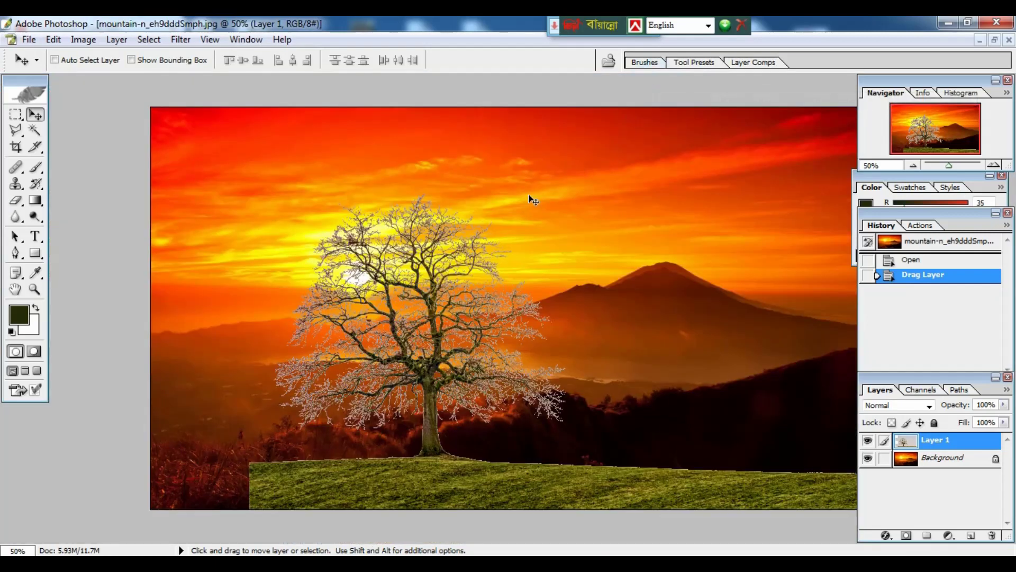
{"action": "left_click_drag", "start_coordinate": [511, 342], "coordinate": [420, 333]}
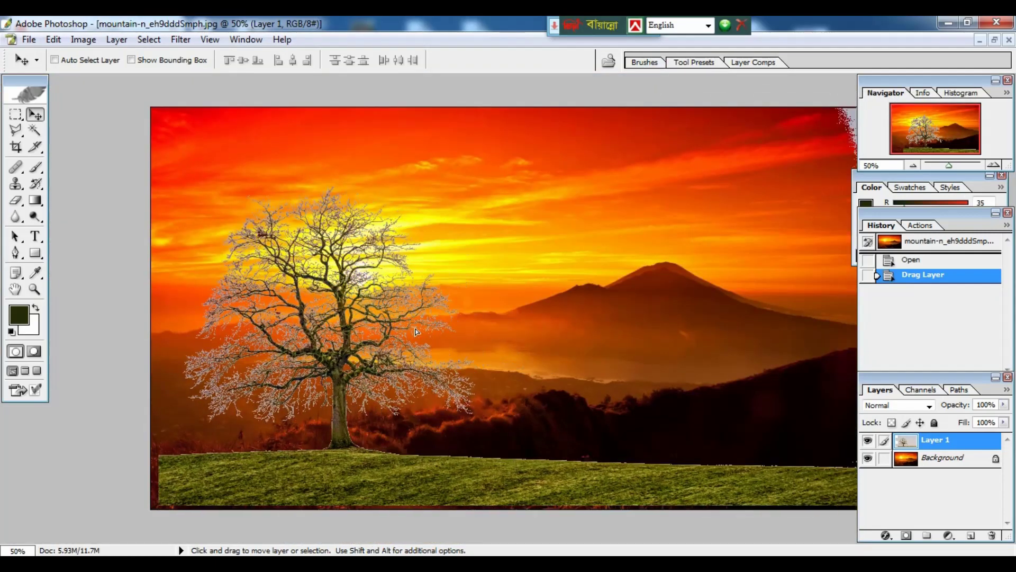
{"action": "key", "text": "ctrl+minus"}
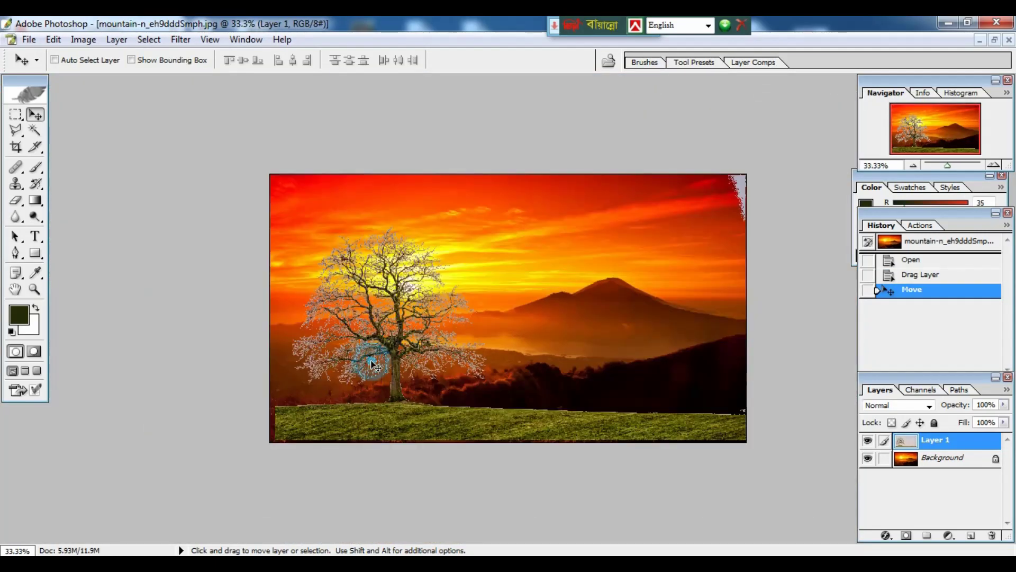
Align the tree layer's right edge with the canvas and Free Transform it to about 104%
{"action": "left_click_drag", "start_coordinate": [368, 365], "coordinate": [376, 367]}
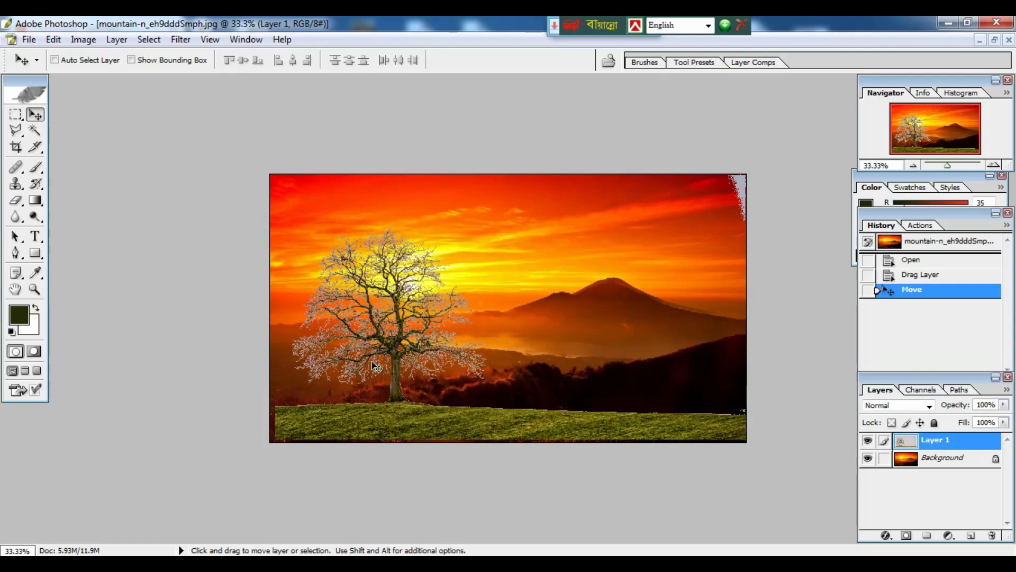
{"action": "key", "text": "ctrl+t"}
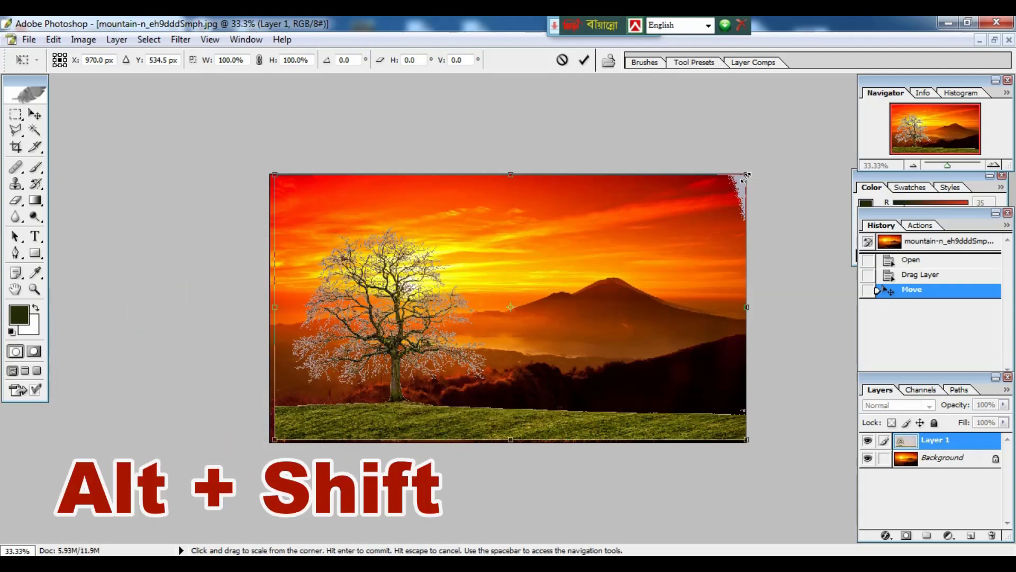
{"action": "left_click_drag", "start_coordinate": [746, 175], "coordinate": [753, 163]}
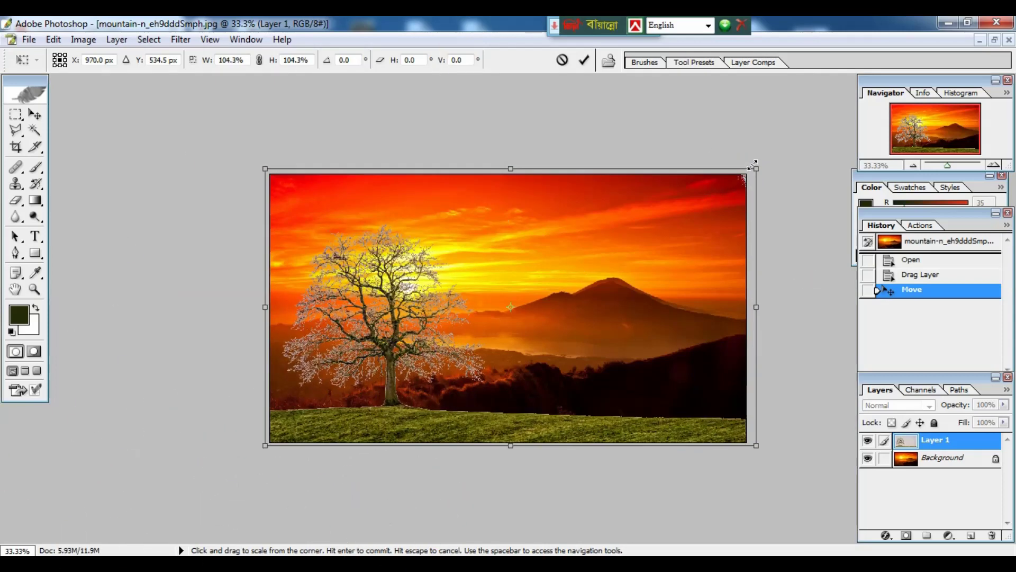
{"action": "key", "text": "Return"}
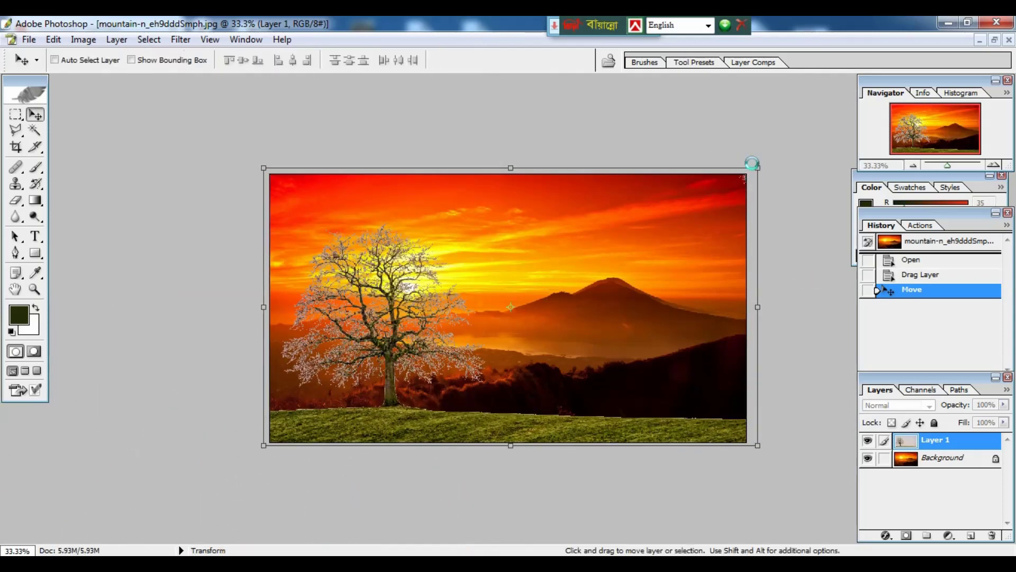
{"action": "key", "text": "ctrl+plus"}
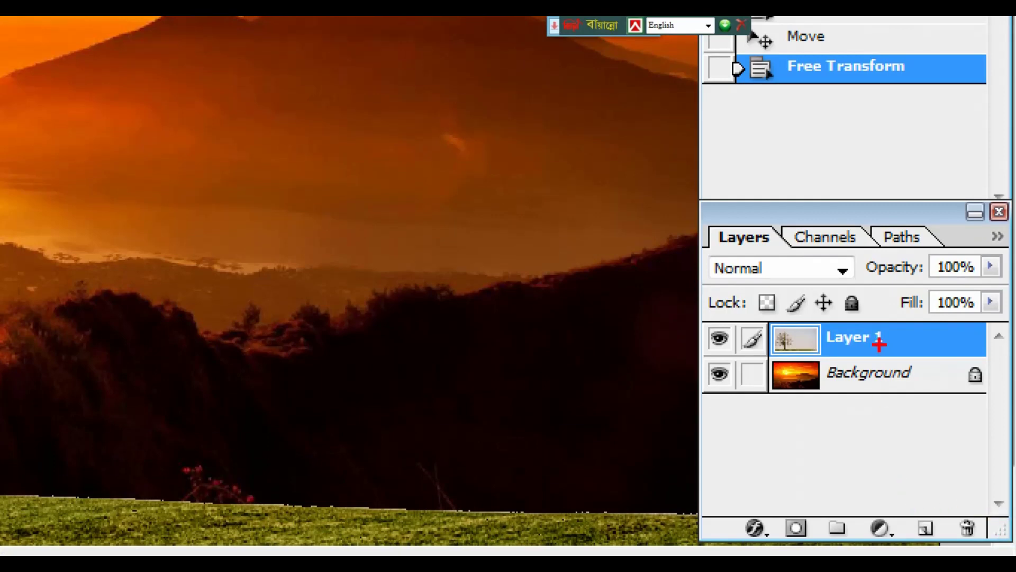
Open Layer 1's blend mode list in the Layers panel
{"action": "left_click", "coordinate": [939, 440]}
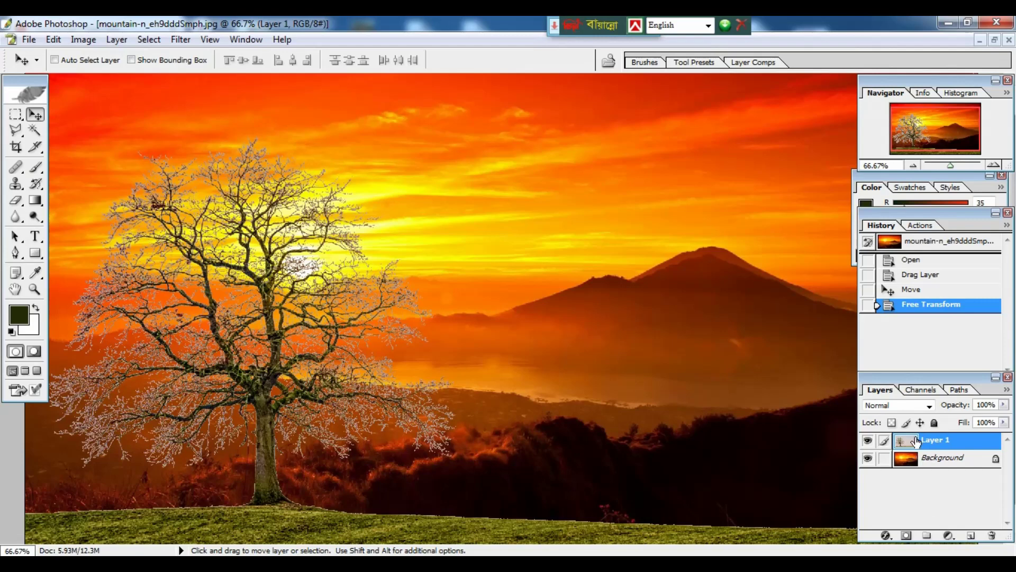
{"action": "left_click", "coordinate": [918, 407]}
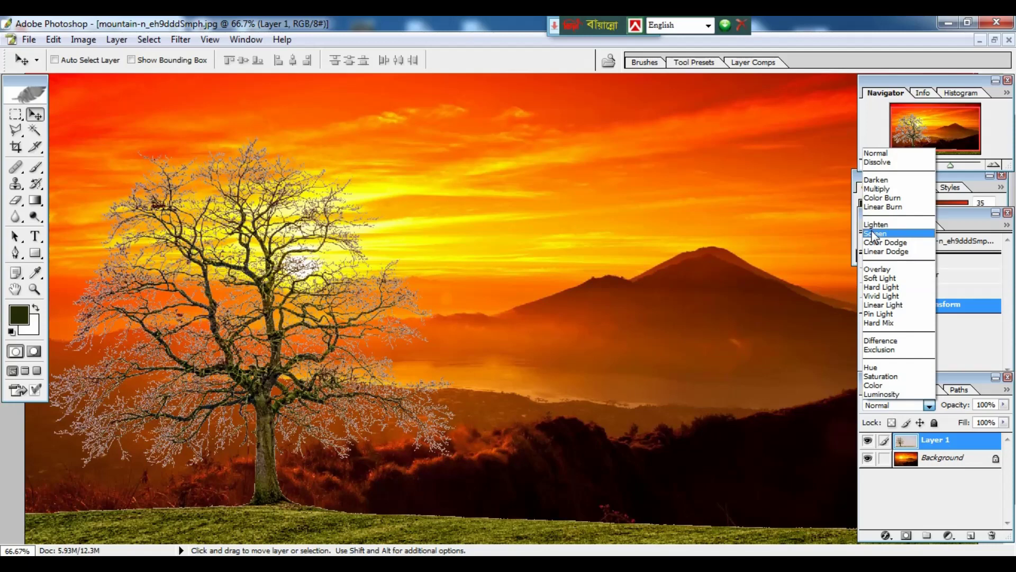
Set Layer 1 to Multiply and zoom out to 50% to view the silhouette
{"action": "left_click", "coordinate": [881, 190]}
{"action": "key", "text": "ctrl+minus"}
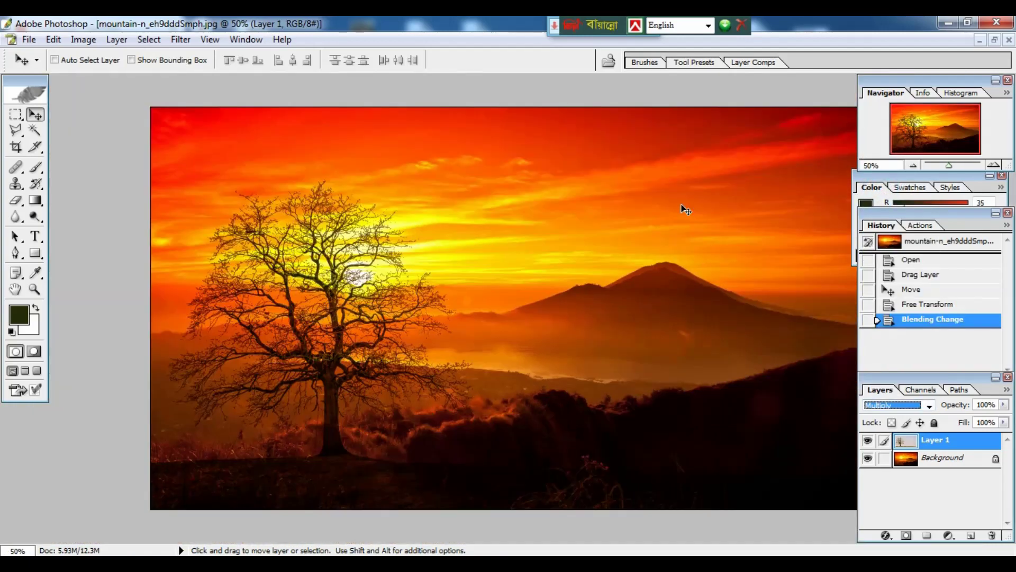